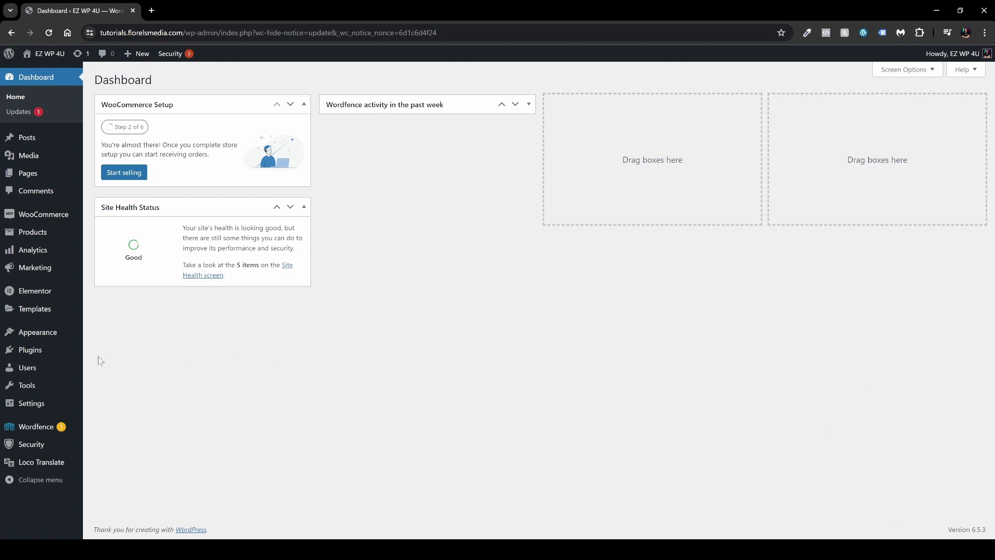
# Open the Plugins section from the admin sidebar.
pyautogui.click(42, 350)
# Install and activate the Redirection plugin from the 'redirect 301' search results.
pyautogui.click(171, 82)
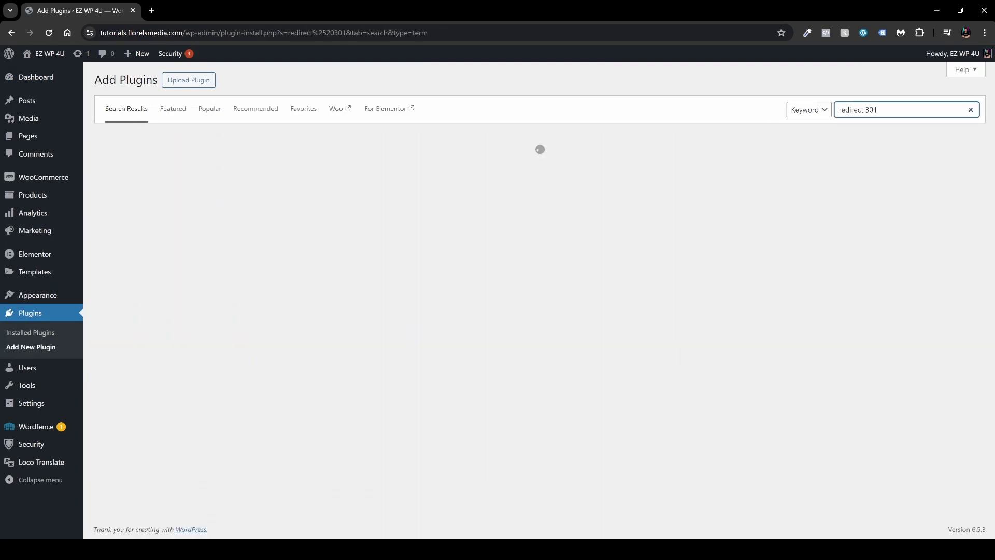
pyautogui.scroll(-3, 539, 299)
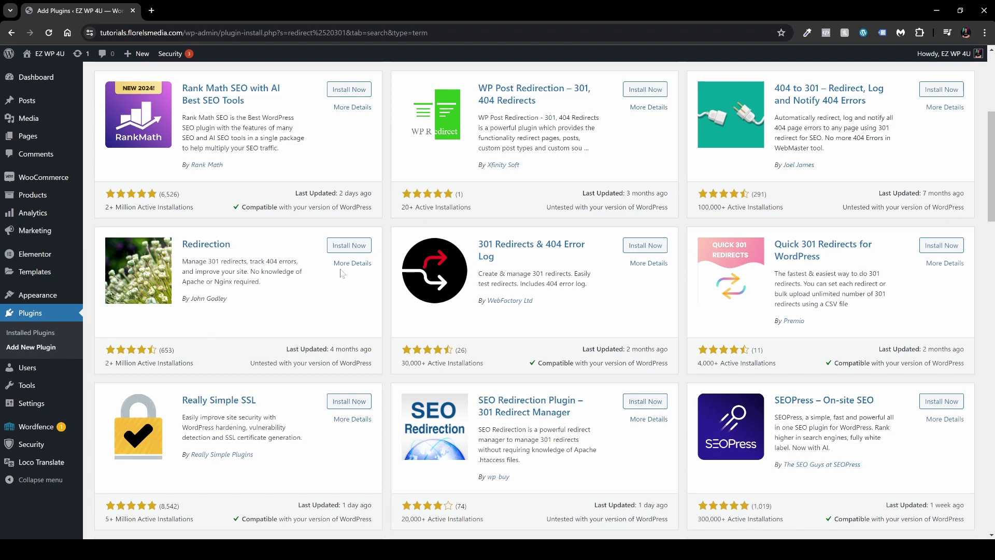
pyautogui.click(351, 246)
pyautogui.click(352, 249)
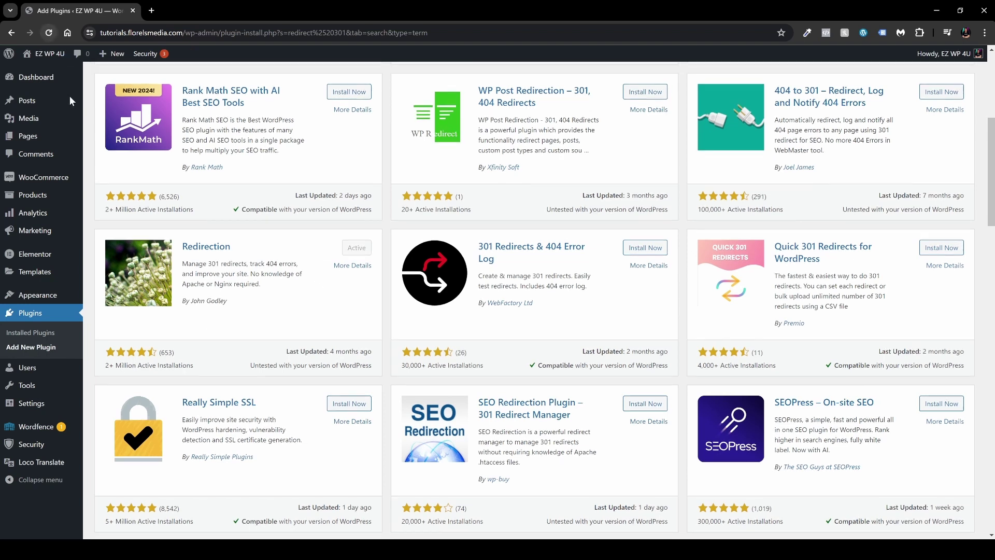
pyautogui.moveTo(61, 386)
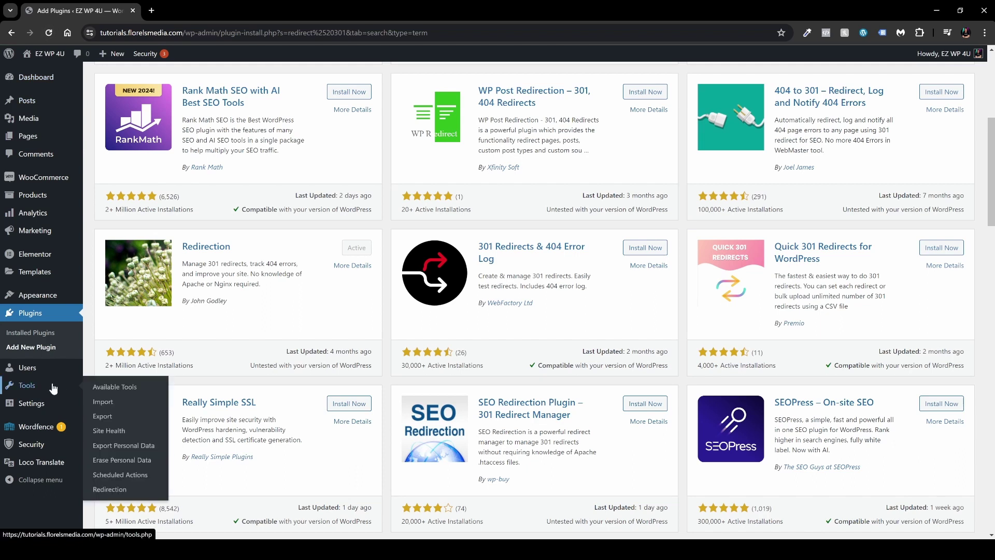
pyautogui.click(109, 490)
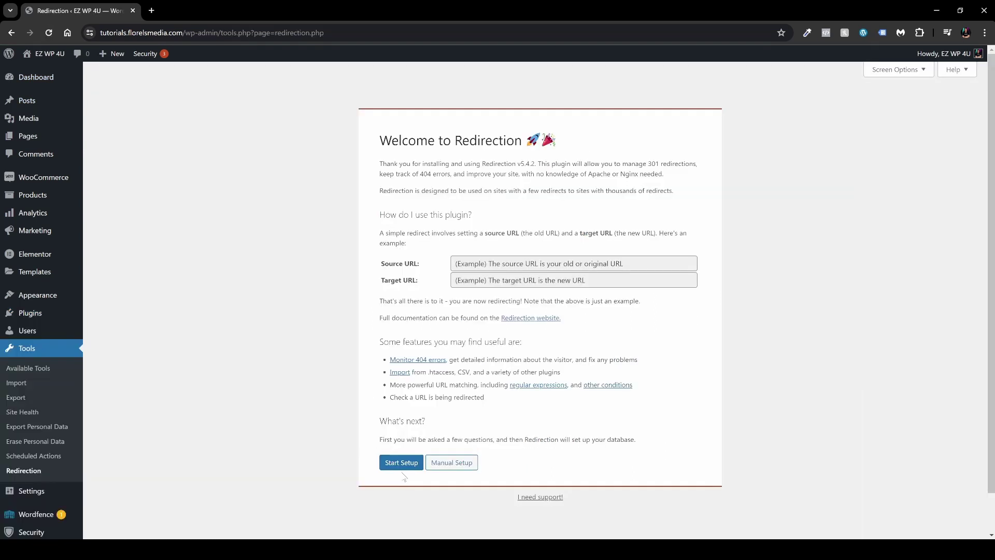
# Run Redirection's setup with permalink monitoring, redirect/404 logging and IP storage all enabled.
pyautogui.click(401, 463)
pyautogui.click(384, 203)
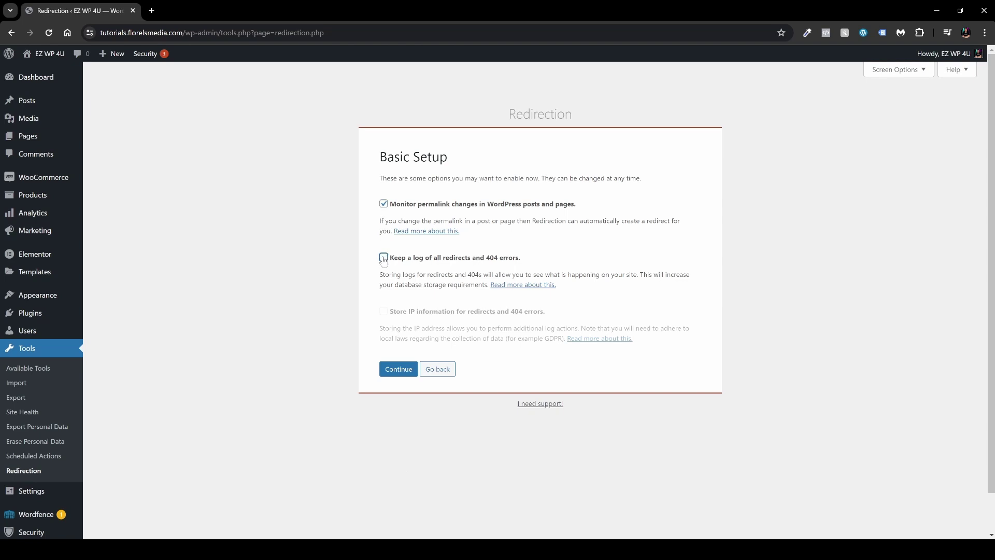
pyautogui.click(384, 258)
pyautogui.click(384, 312)
pyautogui.click(398, 369)
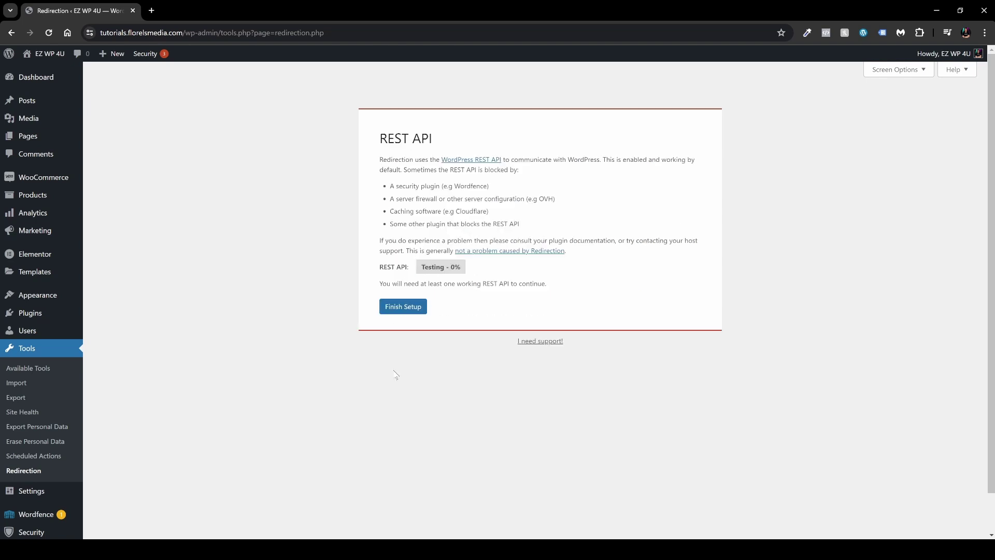
pyautogui.click(404, 307)
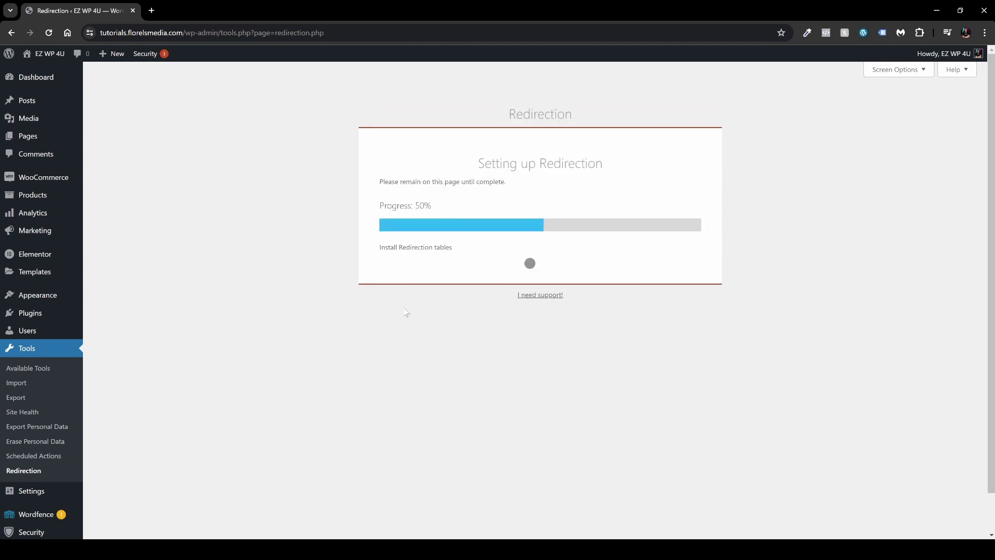
pyautogui.click(404, 271)
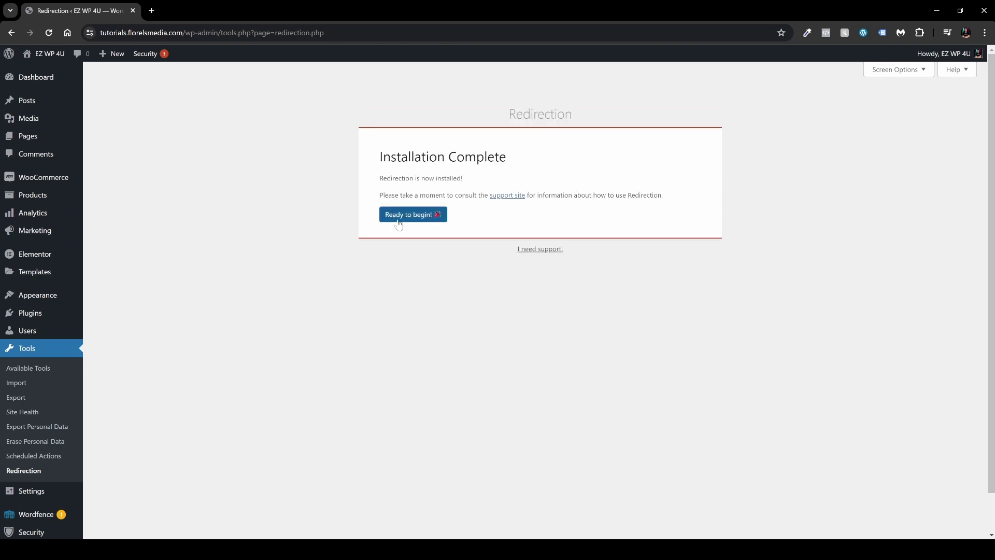
pyautogui.click(399, 215)
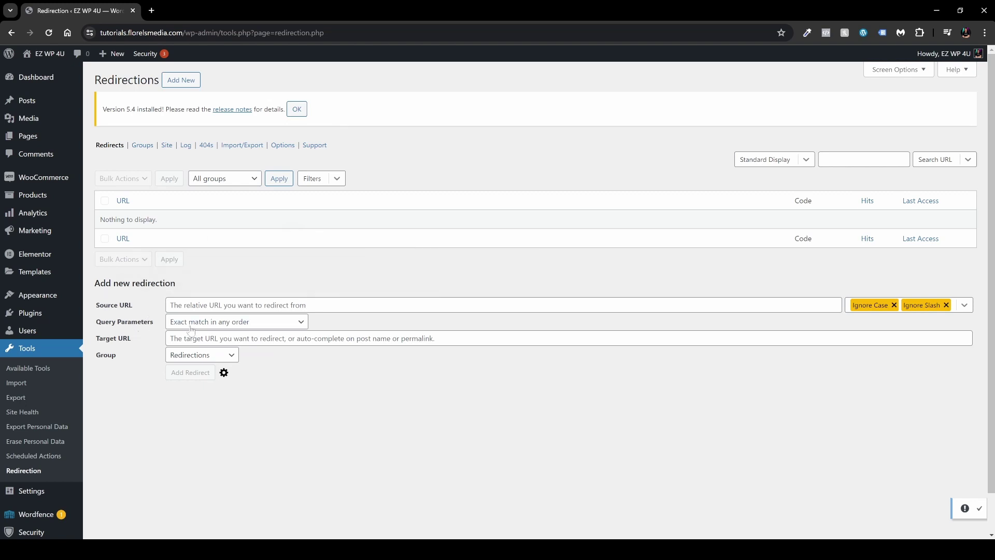
# Keep query matching on exact match and the group as Redirections, then go to Products.
pyautogui.click(215, 324)
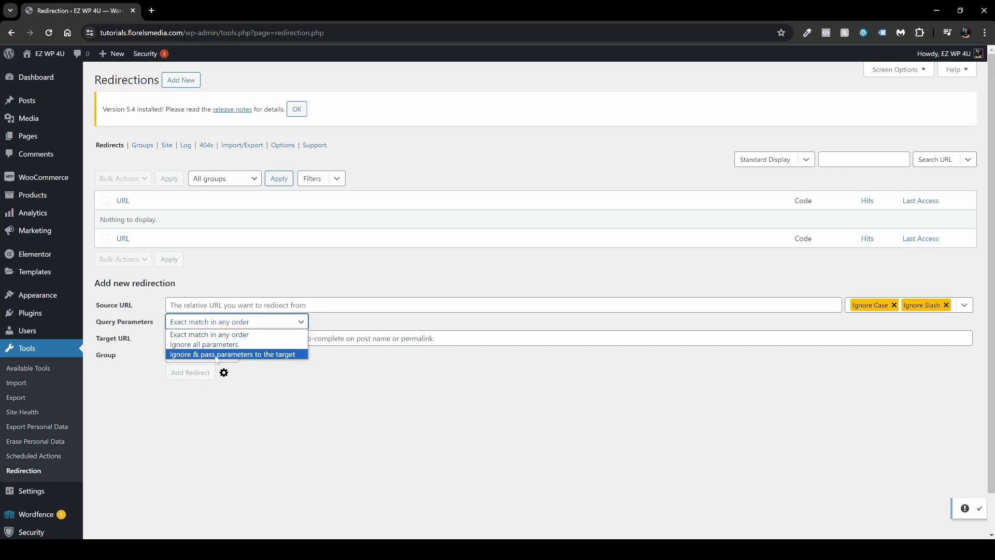
pyautogui.click(271, 369)
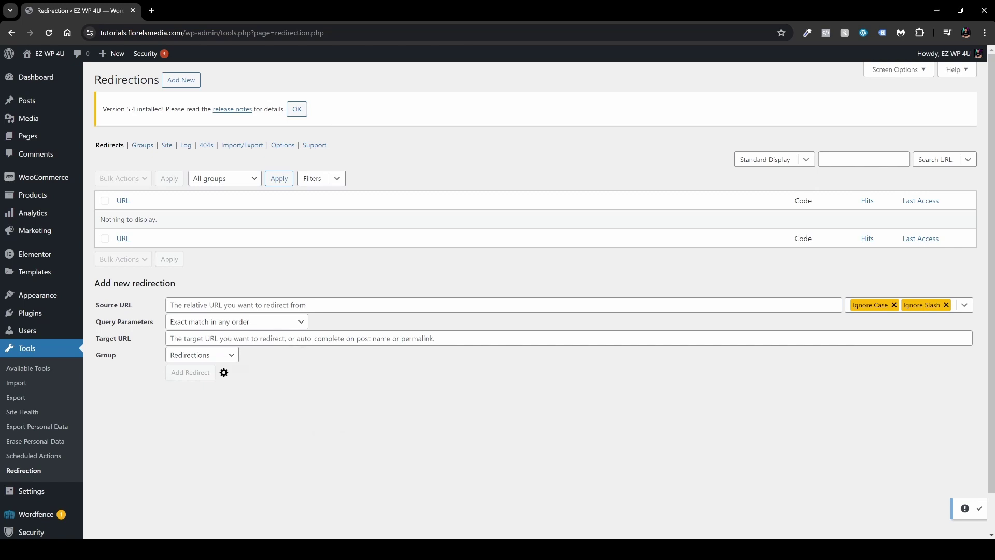
pyautogui.click(218, 358)
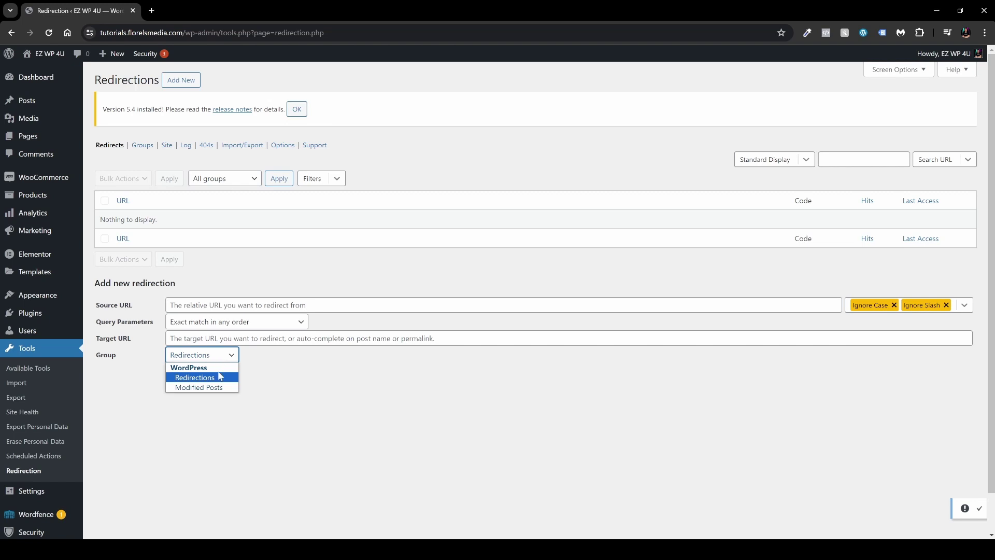
pyautogui.click(212, 404)
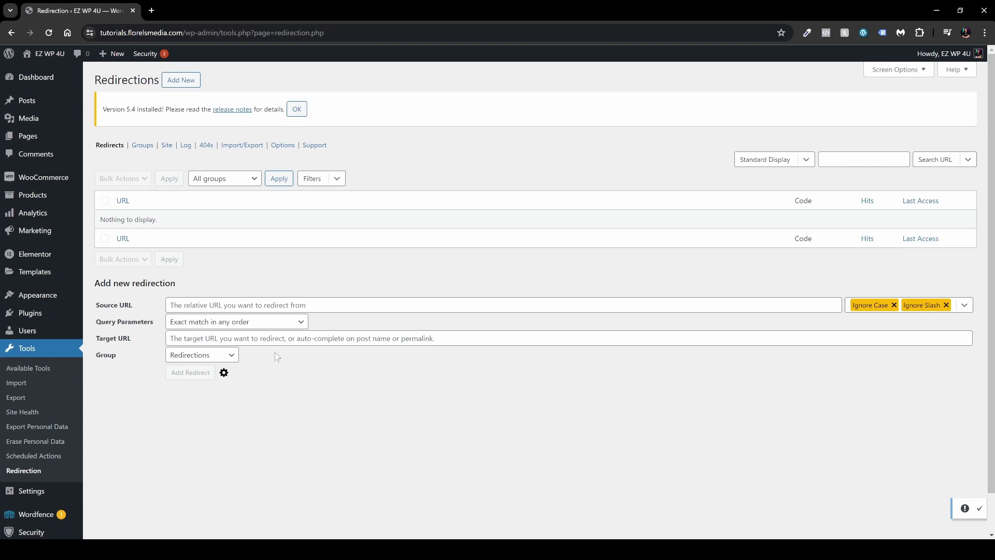
pyautogui.click(54, 196)
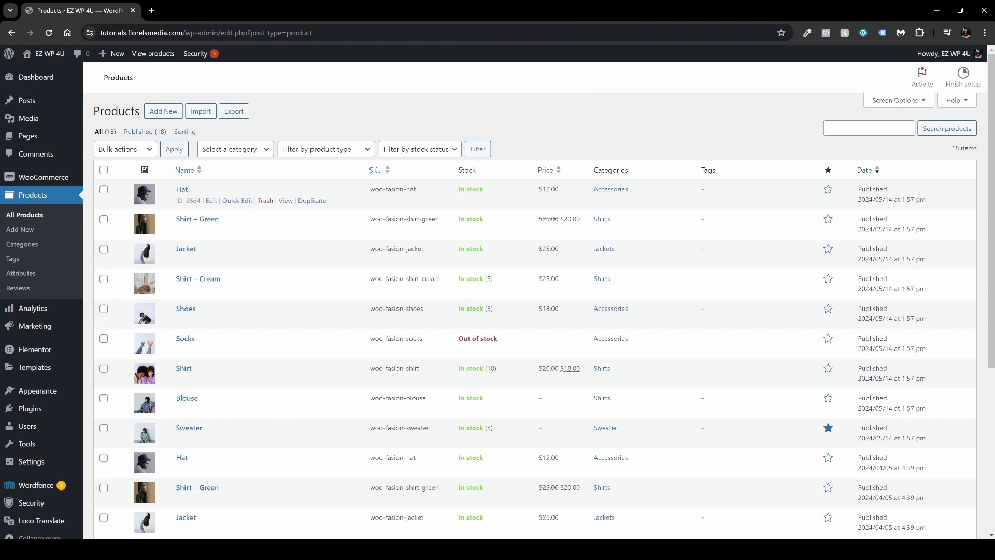
# Preview the Hat product, then retitle it 'Classic Hat' in the product editor.
pyautogui.click(286, 202)
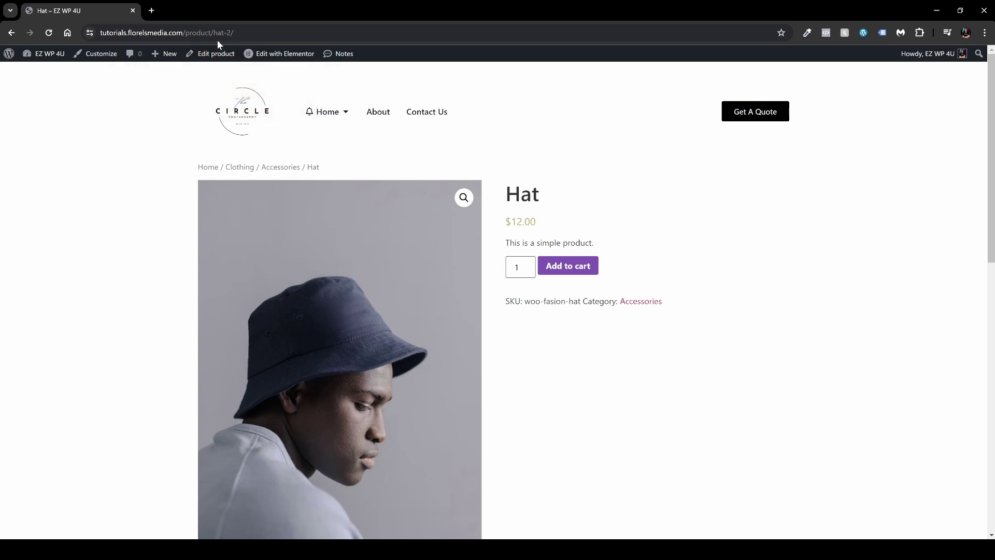
pyautogui.click(11, 33)
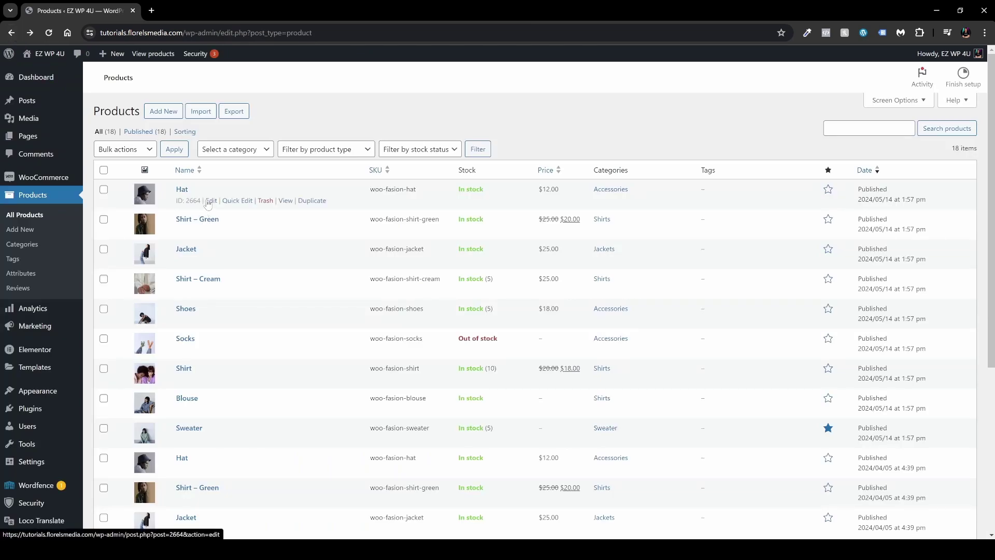
pyautogui.click(209, 201)
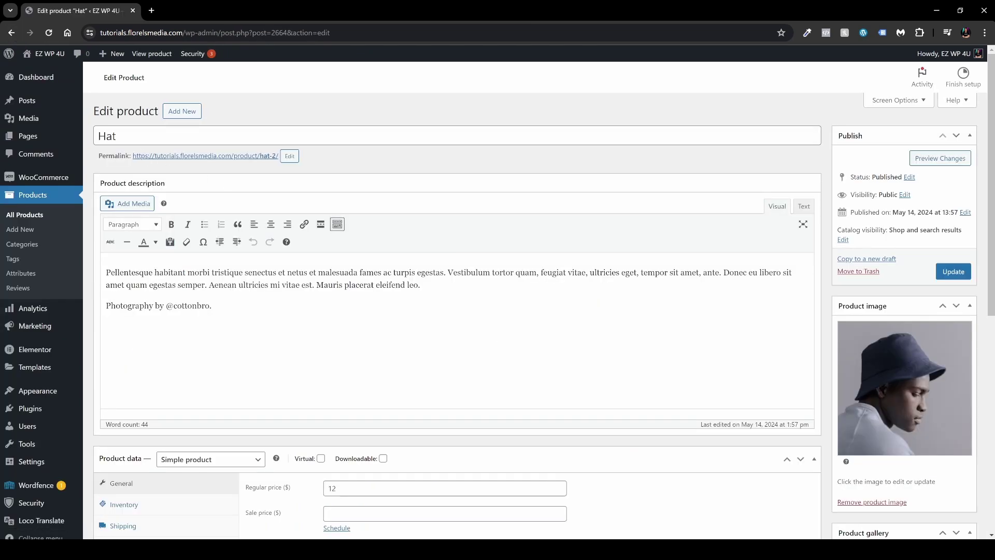
pyautogui.click(99, 136)
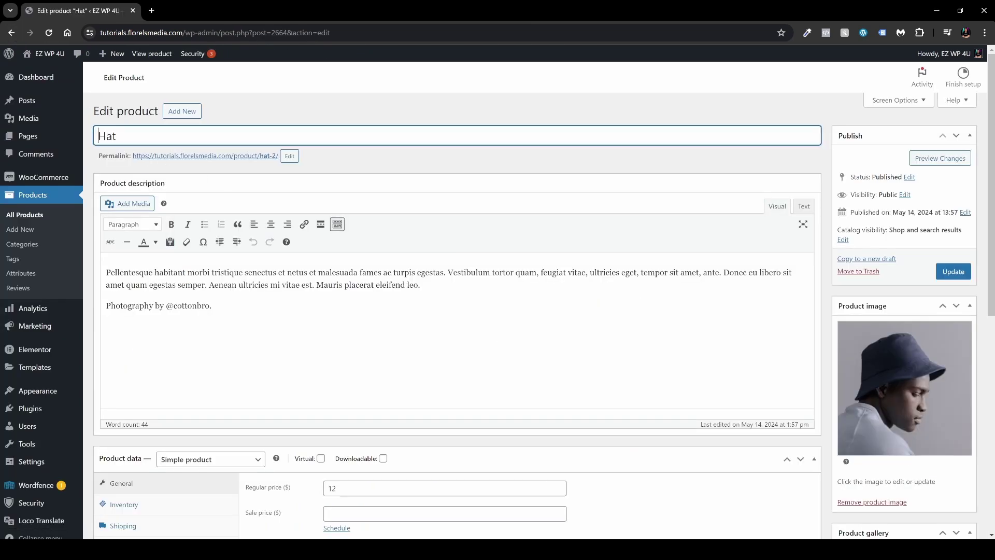
pyautogui.write('Classoic')
pyautogui.press('BackSpace')
pyautogui.press('BackSpace')
pyautogui.press('BackSpace')
pyautogui.write('ic')
# Change the permalink slug to calssic-hat and update the product.
pyautogui.click(290, 156)
pyautogui.write('Calss')
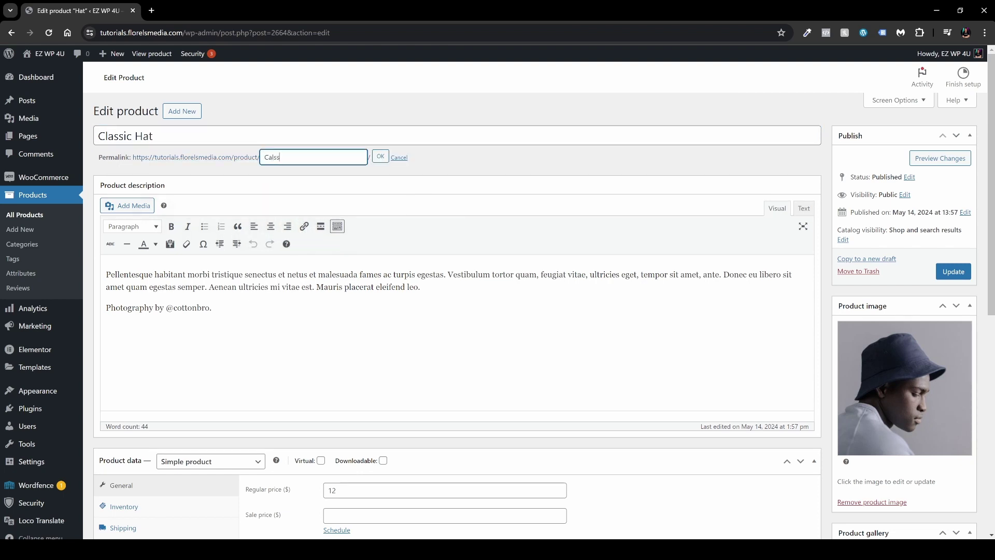
pyautogui.write('ic-hat')
pyautogui.click(381, 156)
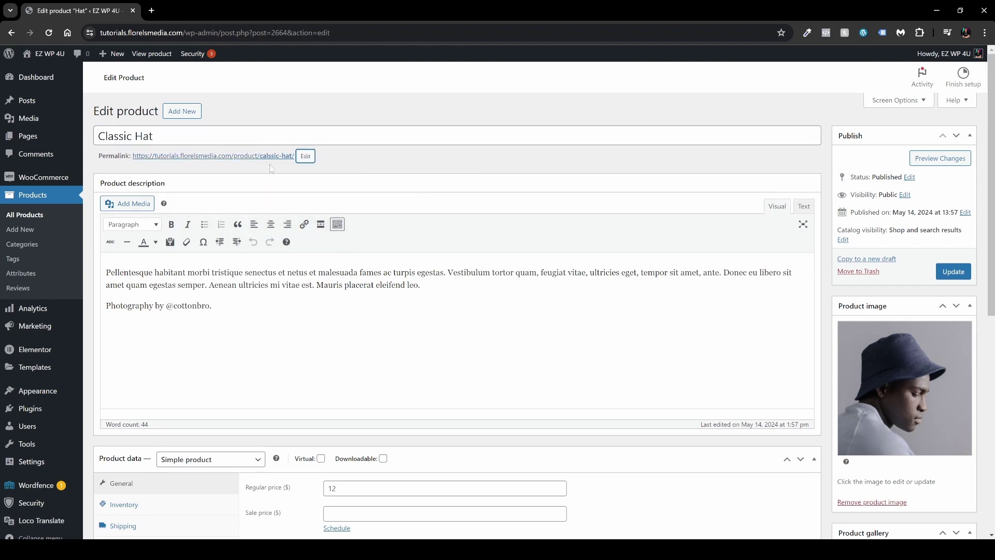
pyautogui.click(954, 272)
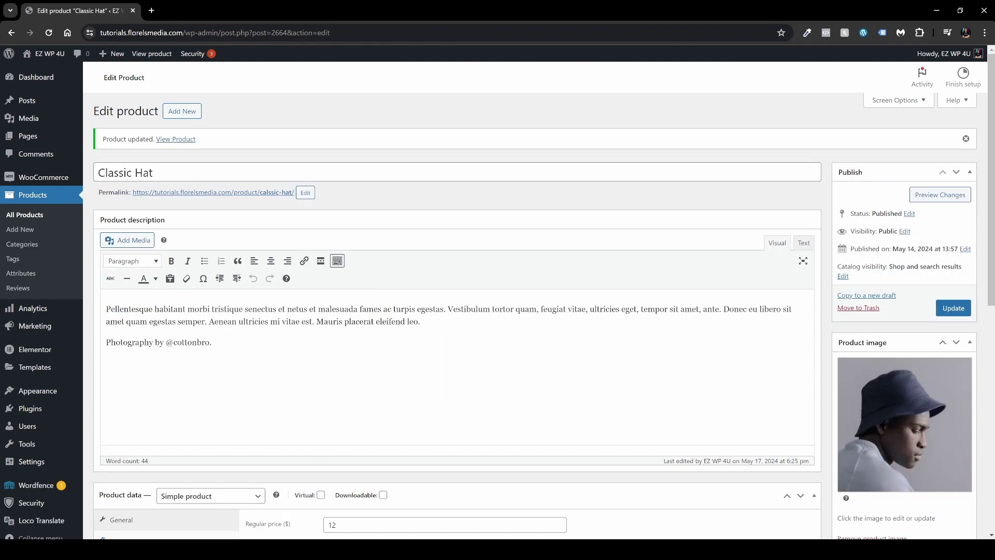
pyautogui.click(226, 196)
# On the live Classic Hat page, load the old /product/hat/ address.
pyautogui.click(207, 12)
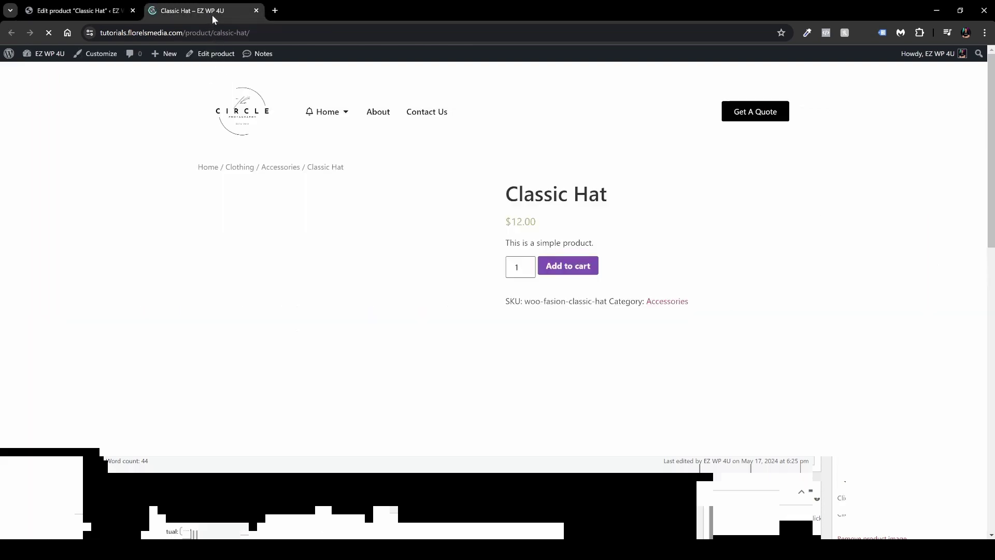
pyautogui.hotkey('ctrl', 'l')
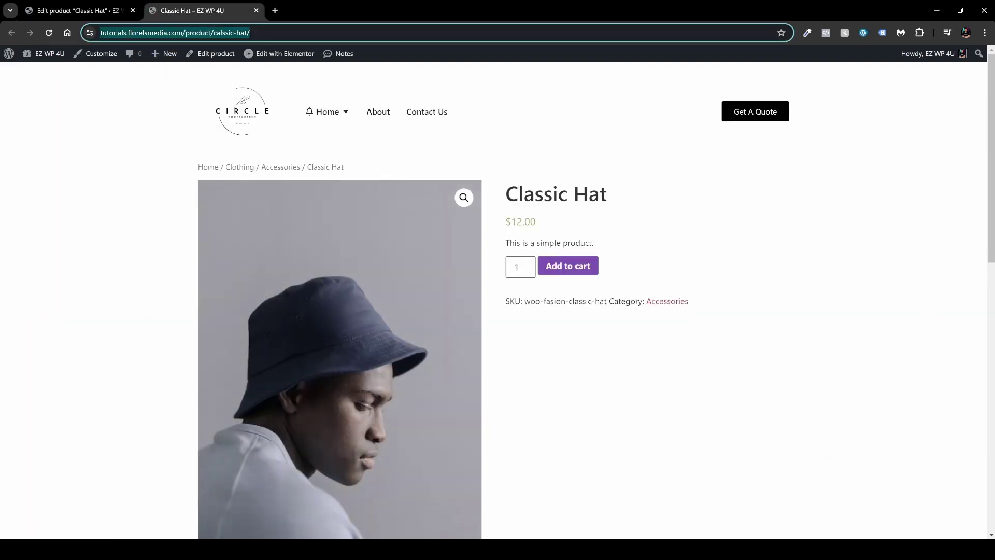
pyautogui.press('End')
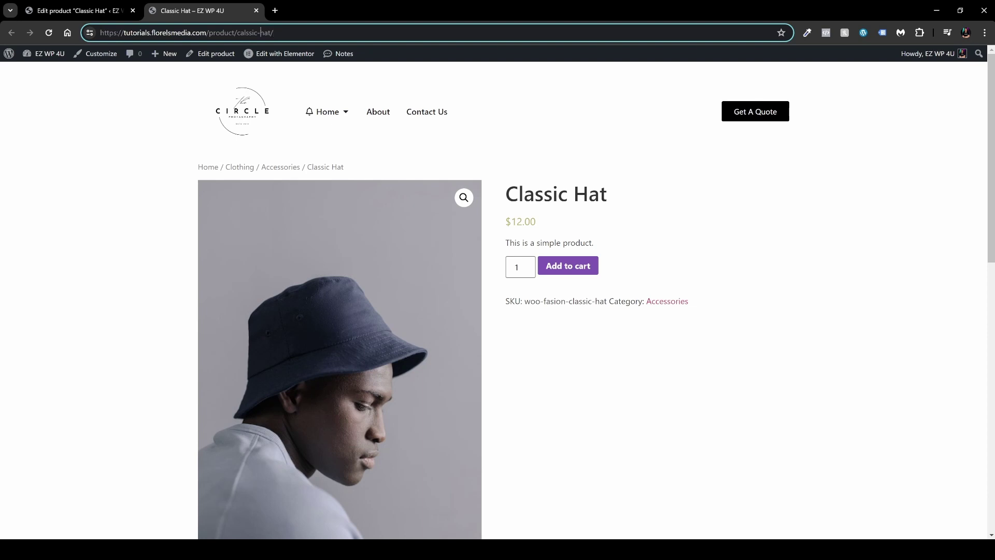
pyautogui.press('BackSpace')
pyautogui.press('BackSpace')
pyautogui.press('BackSpace')
pyautogui.press('BackSpace')
pyautogui.press('BackSpace')
pyautogui.press('BackSpace')
pyautogui.press('BackSpace')
pyautogui.press('BackSpace')
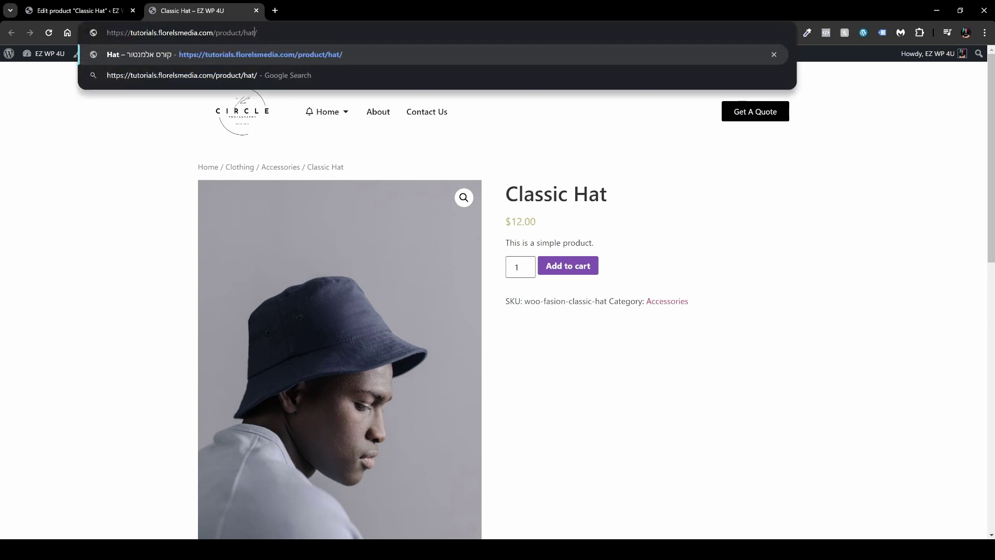
pyautogui.press('Return')
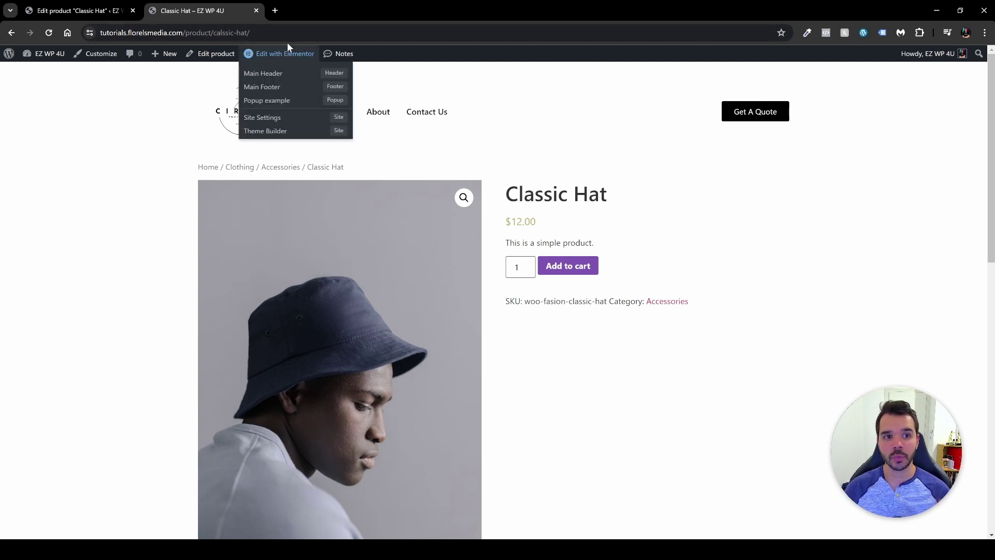
# Open the Redirection page and copy the live product page's address.
pyautogui.click(81, 12)
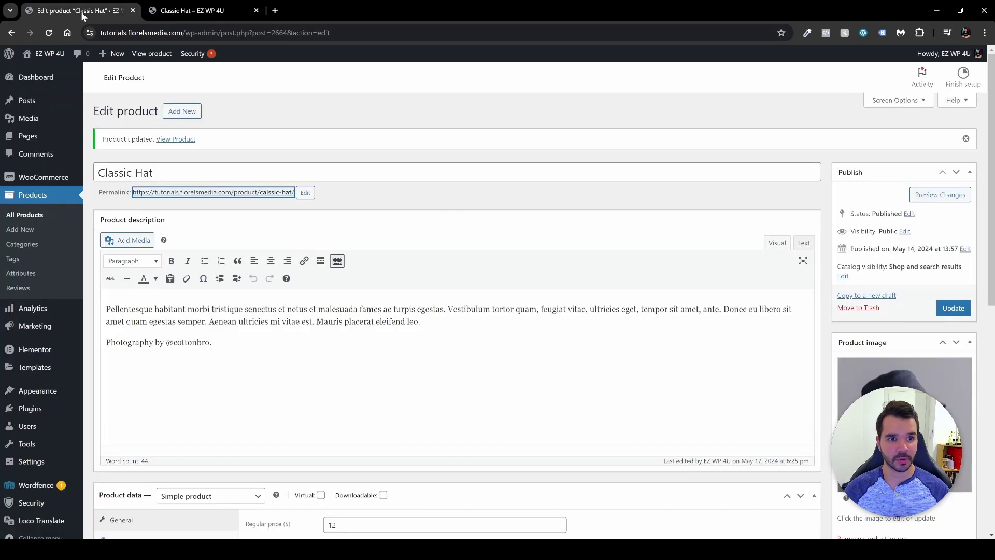
pyautogui.moveTo(45, 448)
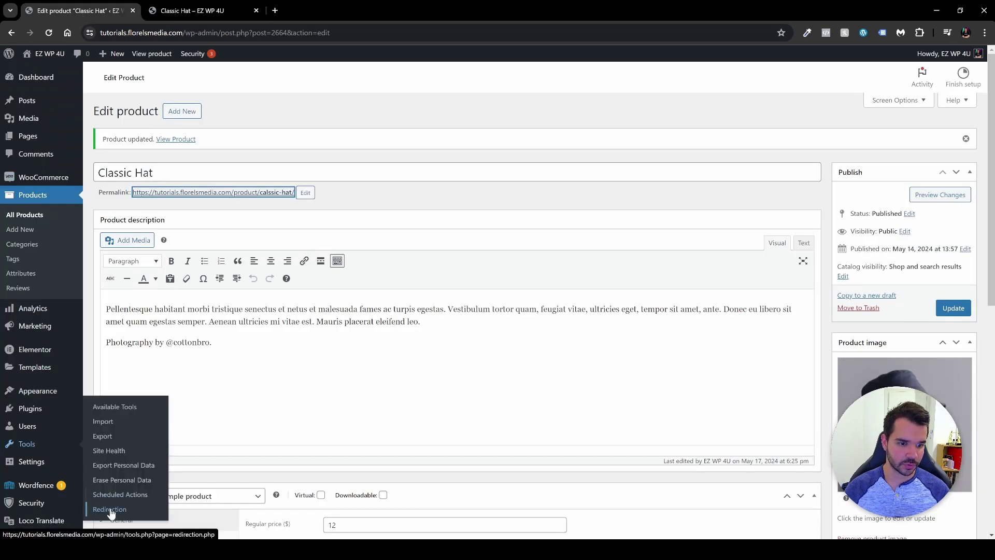
pyautogui.click(89, 509)
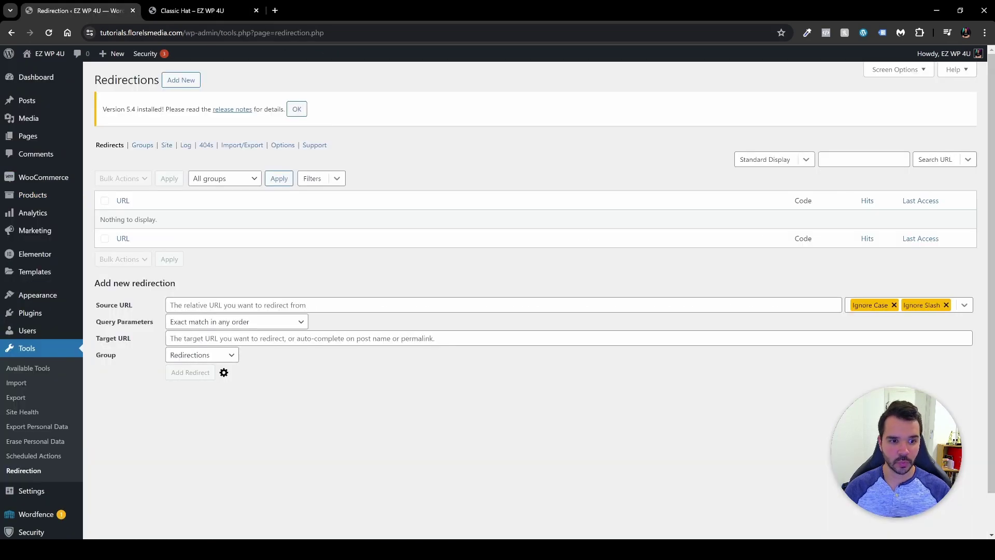
pyautogui.click(215, 11)
pyautogui.click(321, 32)
pyautogui.hotkey('ctrl', 'c')
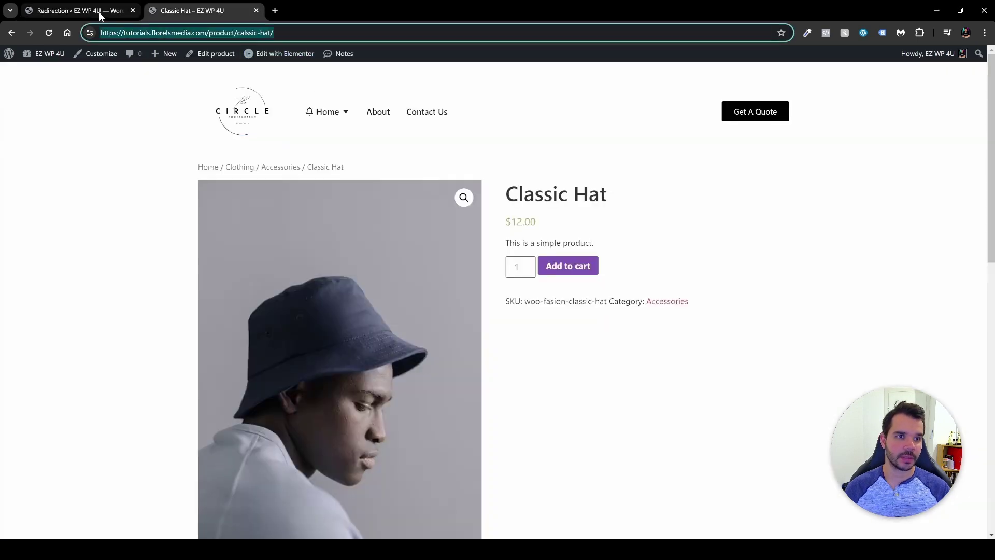
pyautogui.click(94, 10)
# Set the Target URL to the calssic-hat product address and Source URL to /product/hat-2/.
pyautogui.click(234, 338)
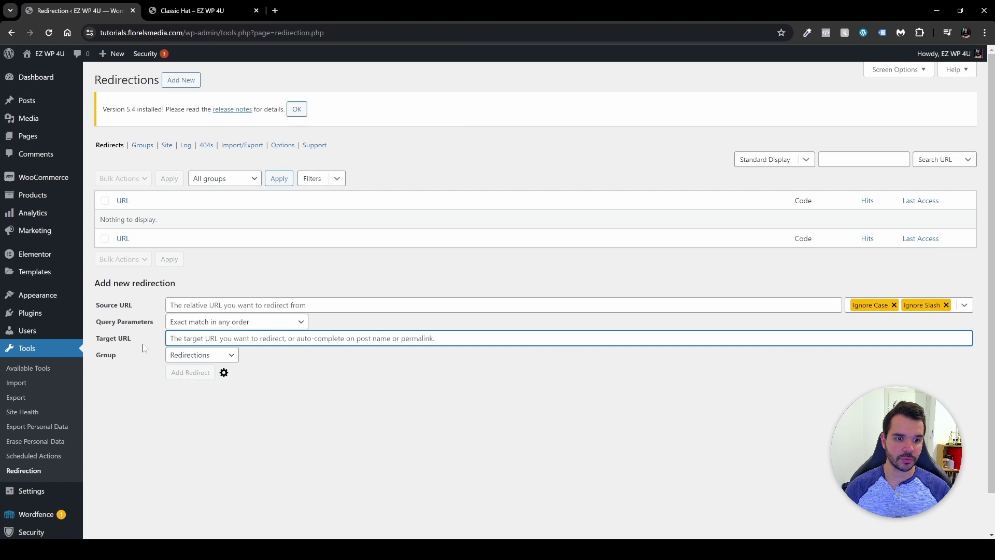
pyautogui.hotkey('ctrl', 'v')
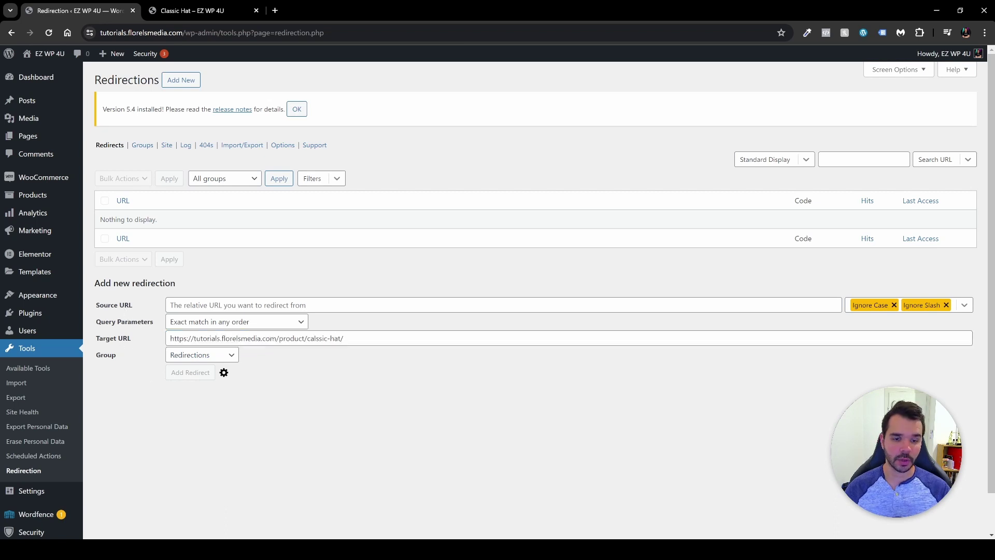
pyautogui.click(344, 305)
pyautogui.hotkey('ctrl', 'v')
pyautogui.press('BackSpace')
pyautogui.press('BackSpace')
pyautogui.press('BackSpace')
pyautogui.press('BackSpace')
pyautogui.press('BackSpace')
pyautogui.press('BackSpace')
pyautogui.press('BackSpace')
pyautogui.press('BackSpace')
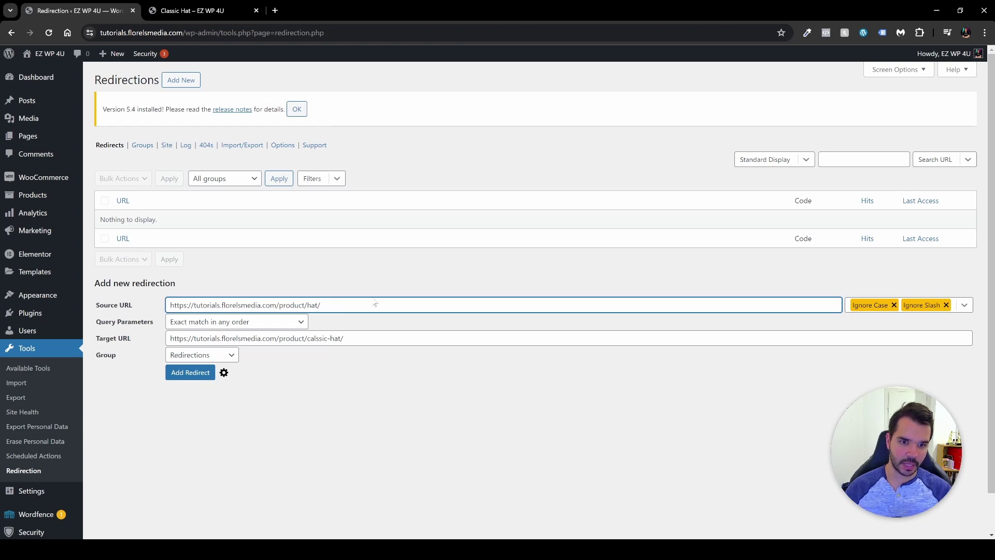
pyautogui.write('-2')
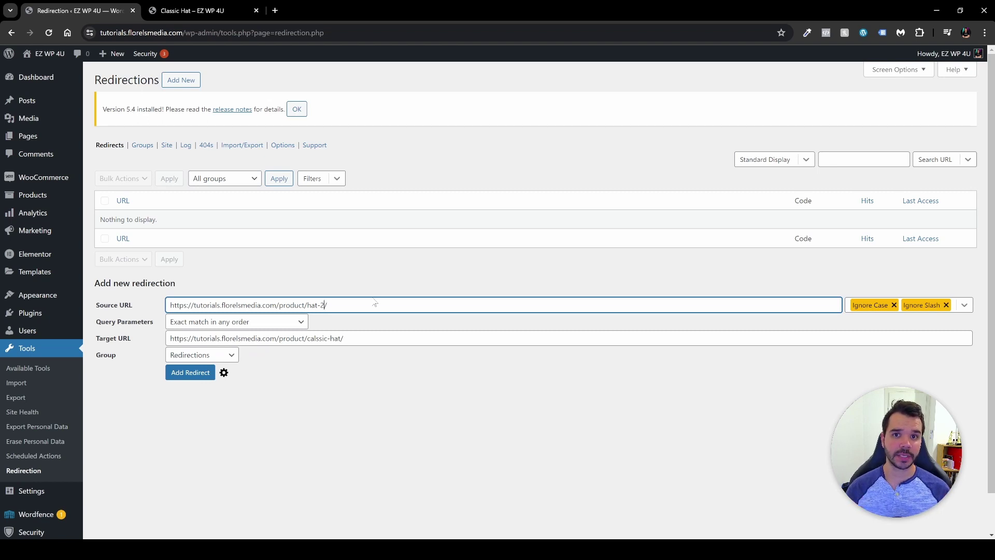
# Add the redirect and check it returns 301 then 200 for the product page.
pyautogui.click(315, 401)
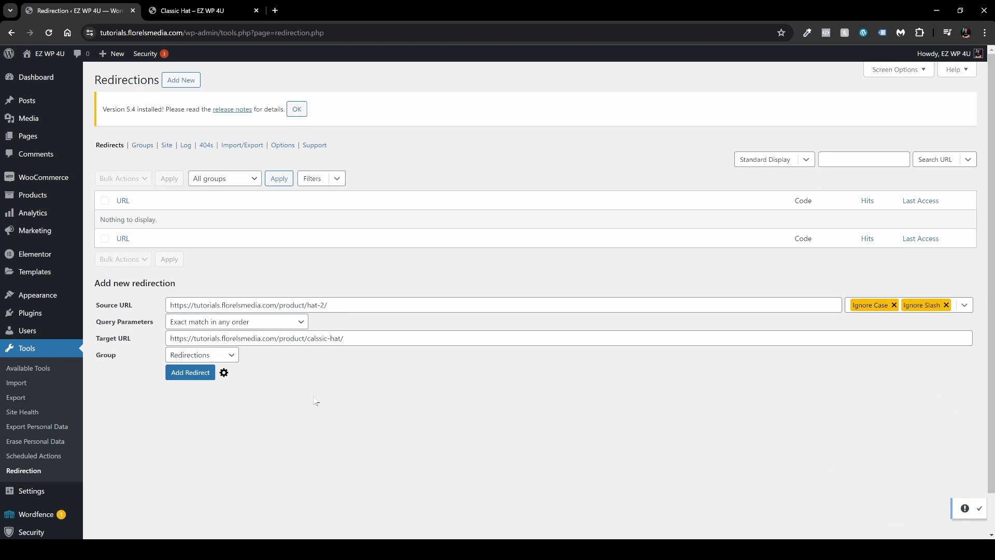
pyautogui.click(195, 376)
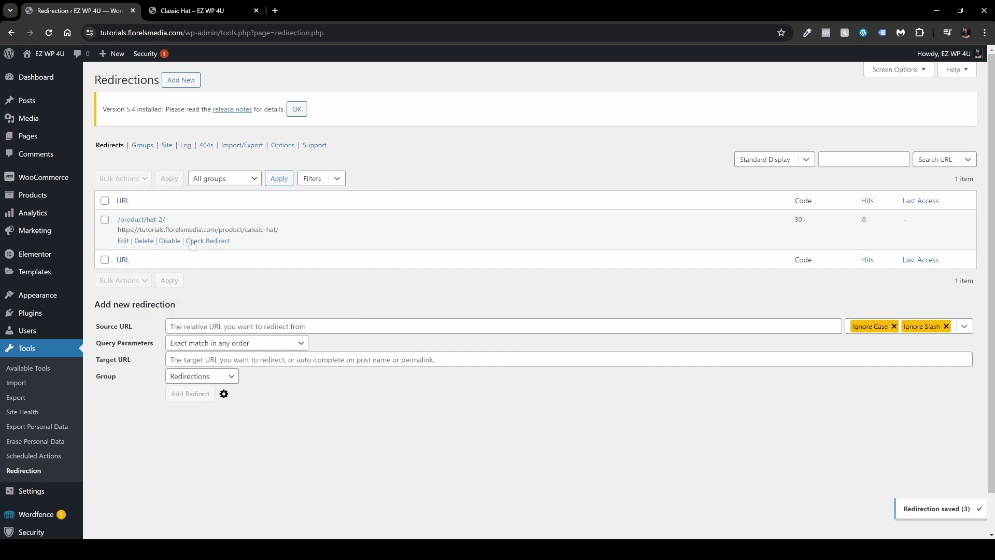
pyautogui.click(207, 241)
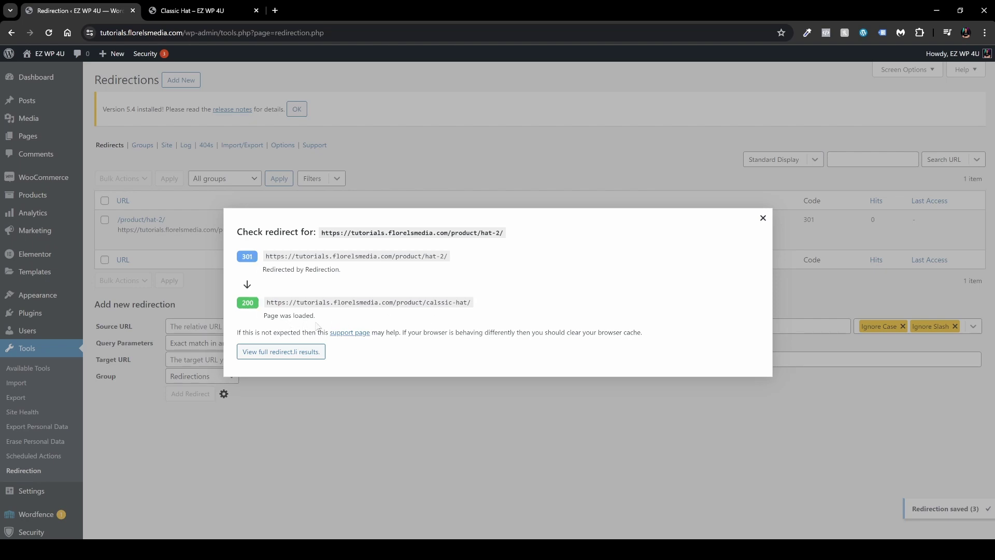
pyautogui.press('Escape')
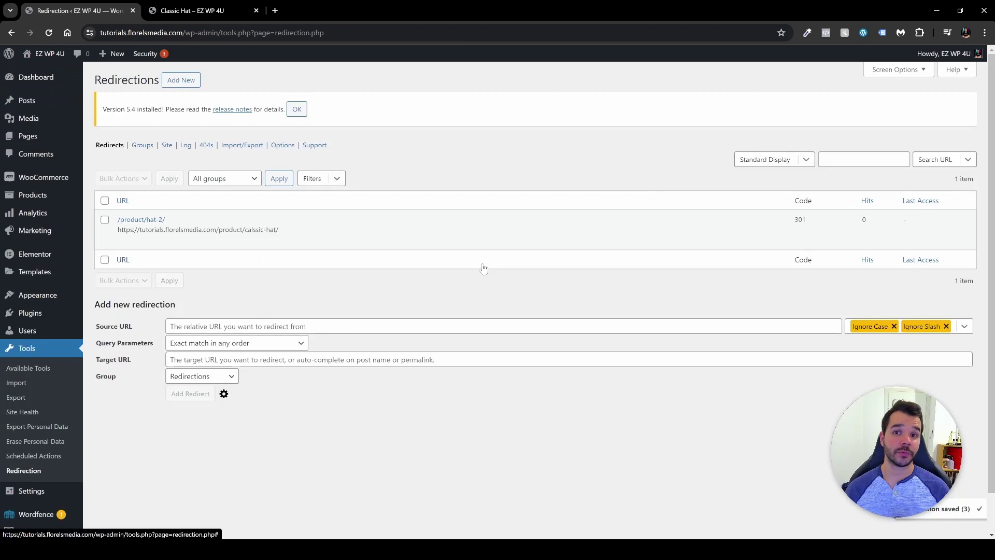